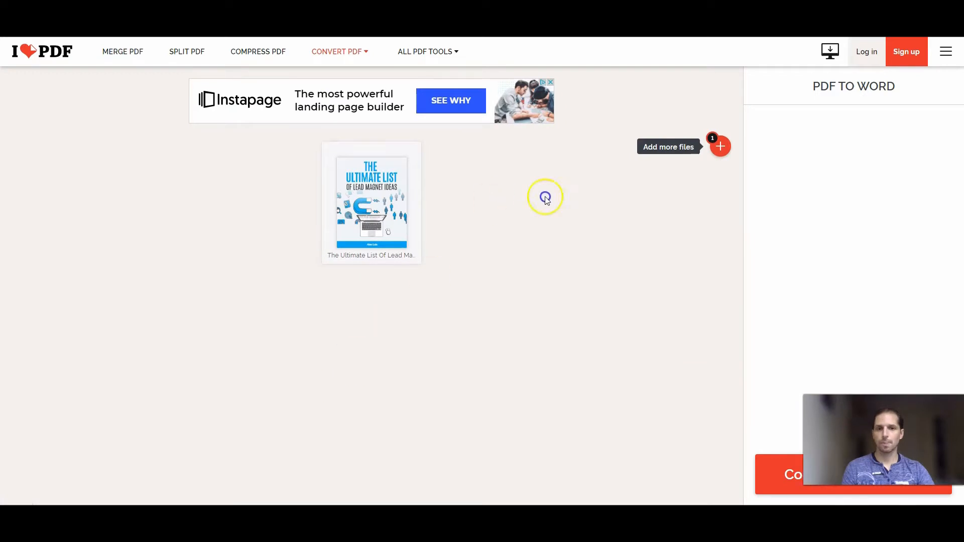
Convert the uploaded PDF to an editable Word document without OCR and open the downloaded file in Word
left_click(783, 476)
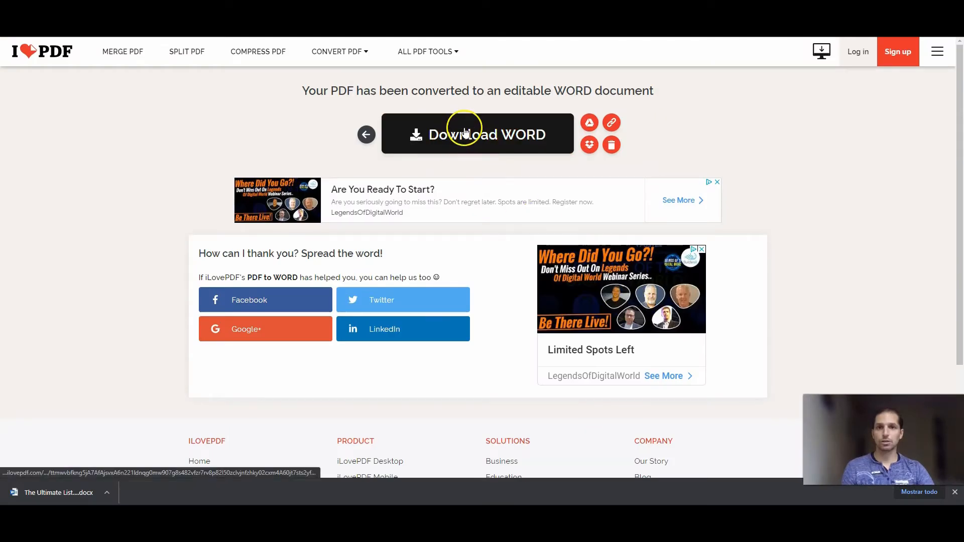
left_click(487, 136)
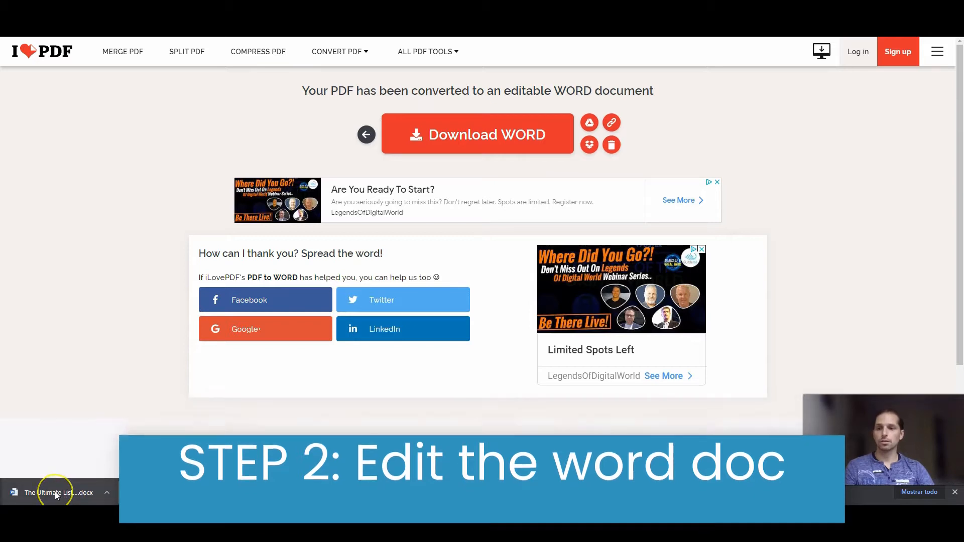
left_click(57, 496)
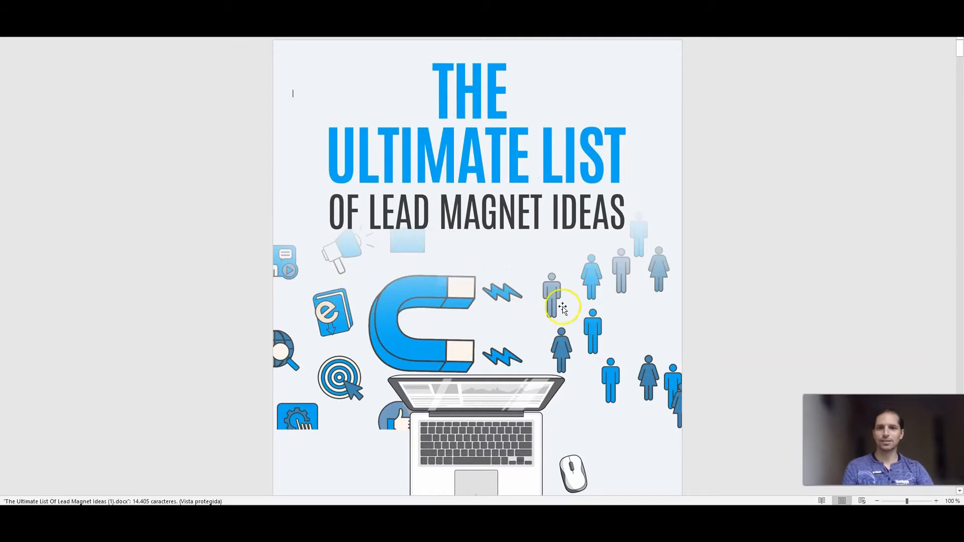
Review the converted document from its cover through the introduction and e-book ideas to the conclusion page
scroll(518, 334, "down", 10)
scroll(518, 335, "down", 15)
scroll(521, 330, "up", 4)
scroll(520, 329, "down", 16)
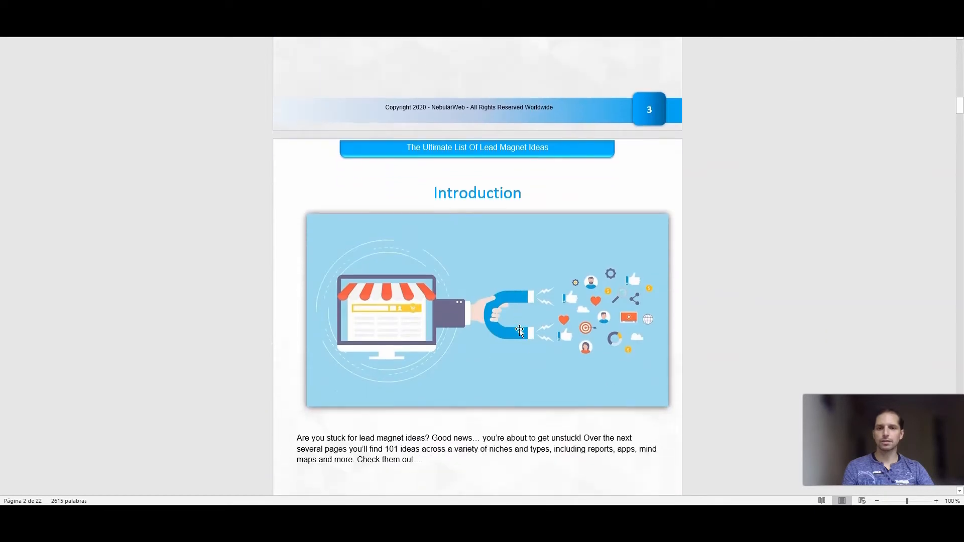
scroll(519, 330, "down", 15)
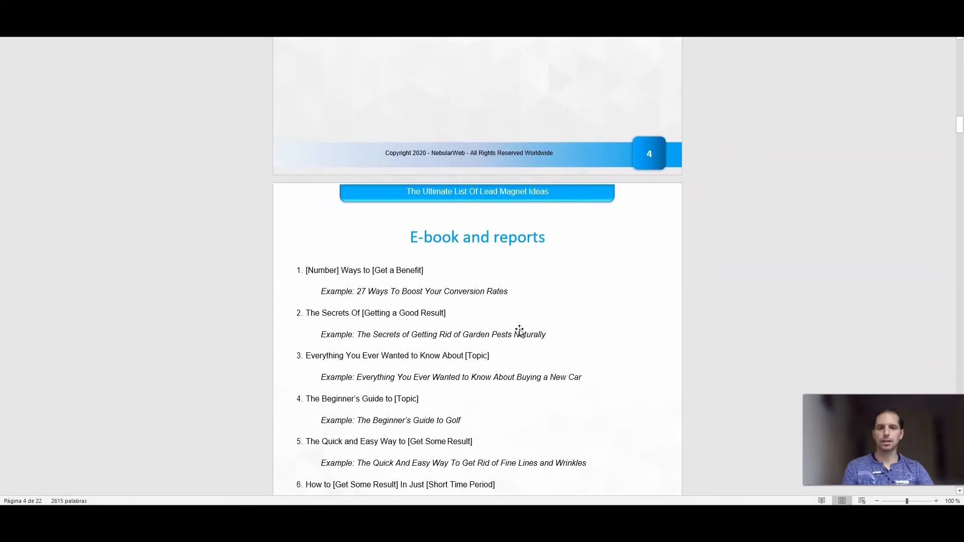
scroll(520, 332, "down", 7)
left_click(960, 131)
left_click_drag(960, 143, 960, 452)
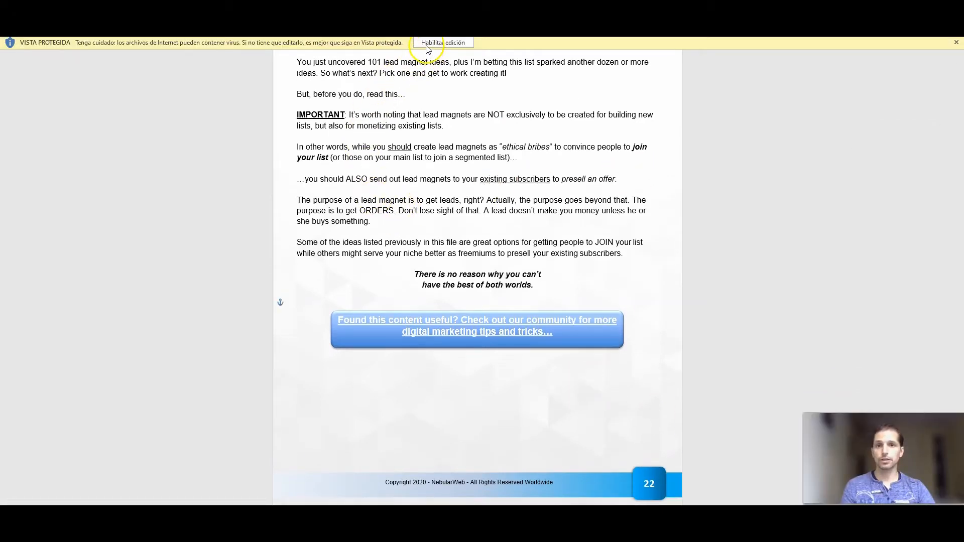
Enable editing and add the centred line "Visit my youtube channel here" below the blue community button on the last page
left_click(441, 48)
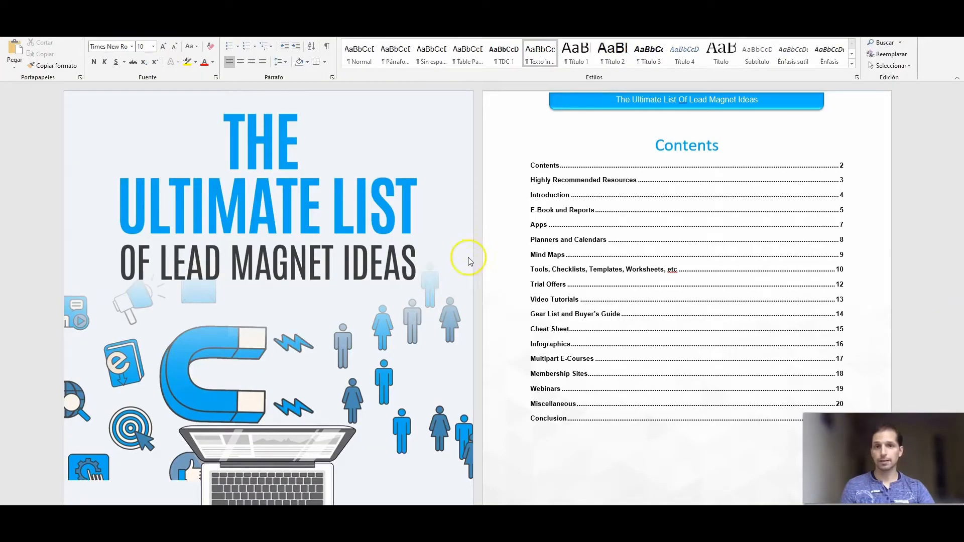
scroll(748, 241, "down", 5)
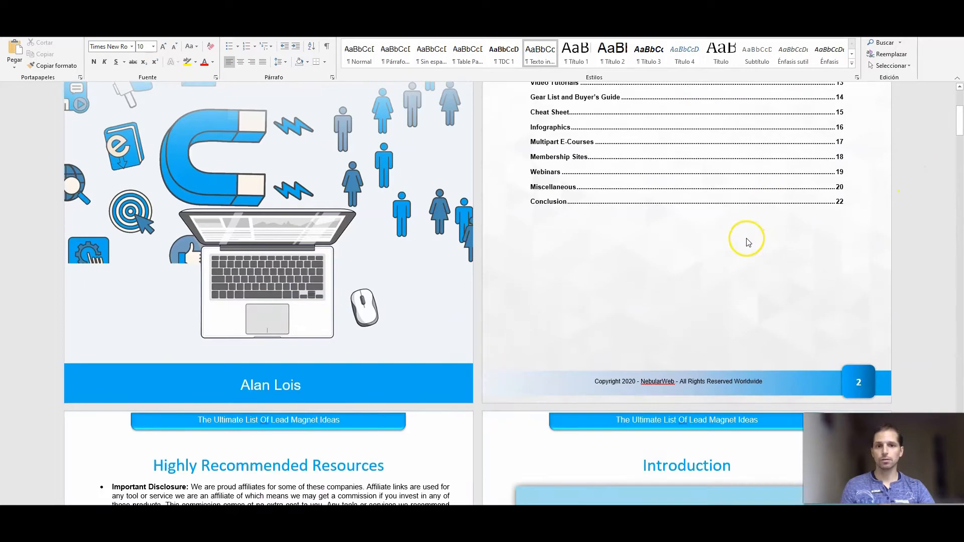
scroll(749, 243, "down", 20)
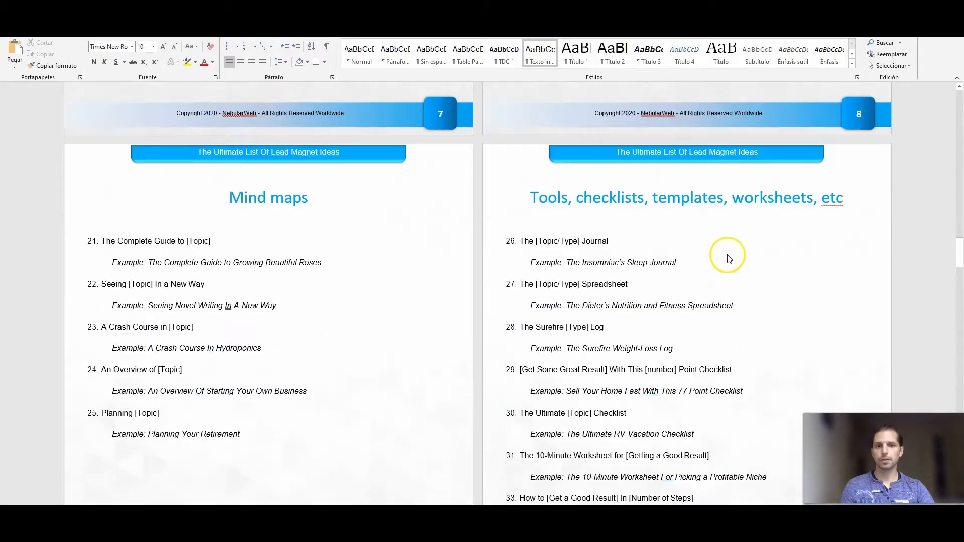
scroll(729, 259, "down", 20)
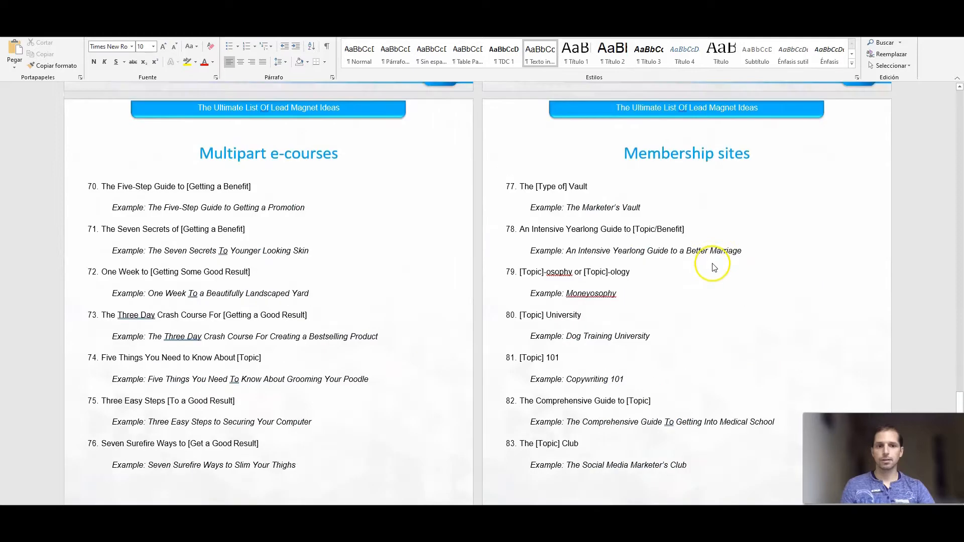
scroll(713, 272, "down", 20)
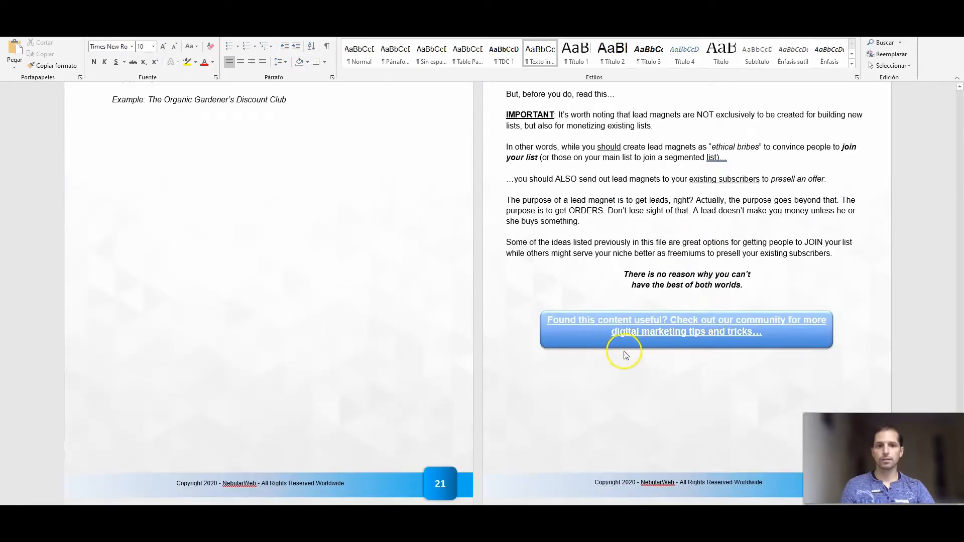
left_click(655, 286)
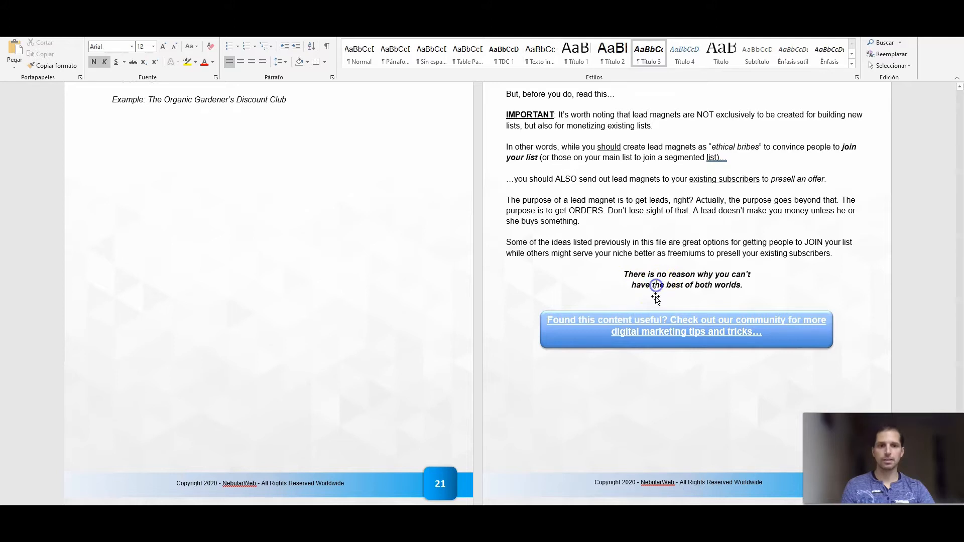
left_click(648, 380)
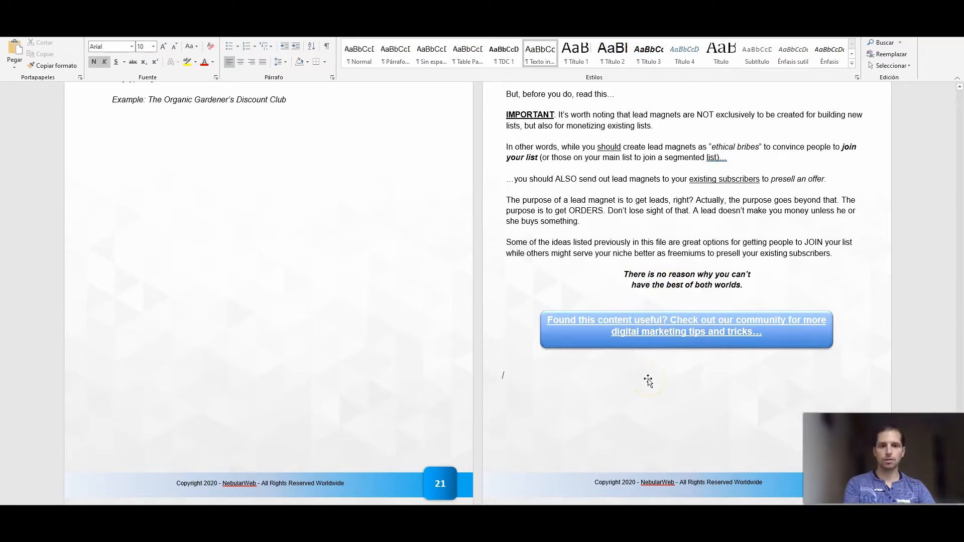
key("BackSpace")
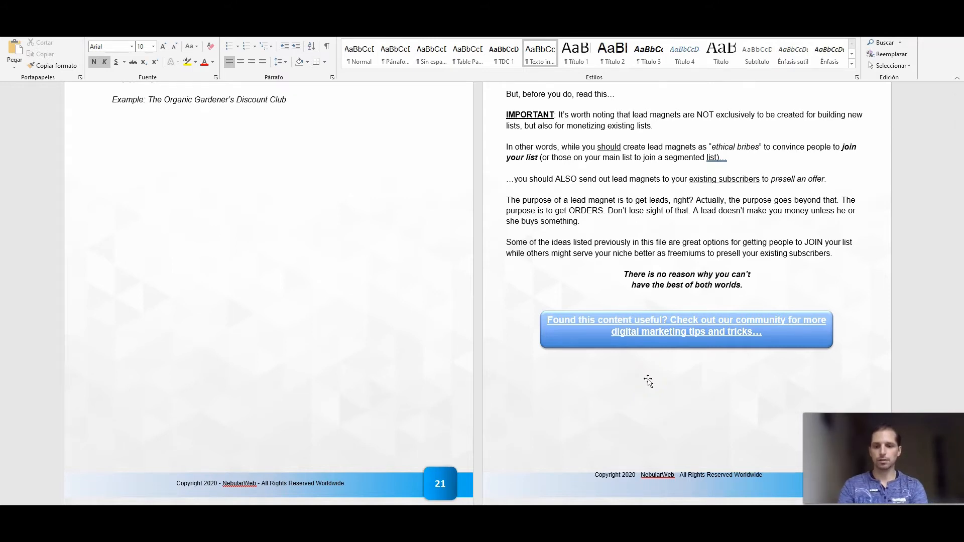
key("BackSpace")
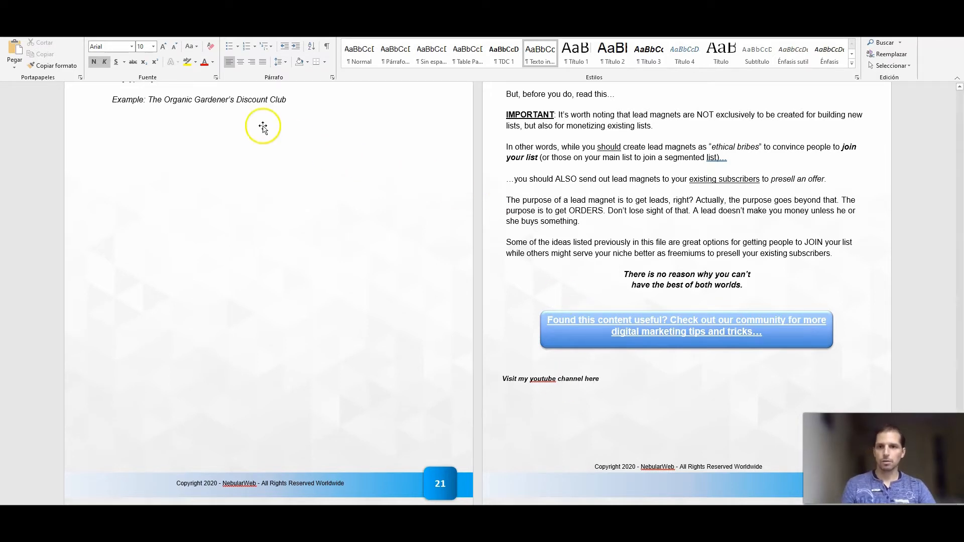
left_click(241, 62)
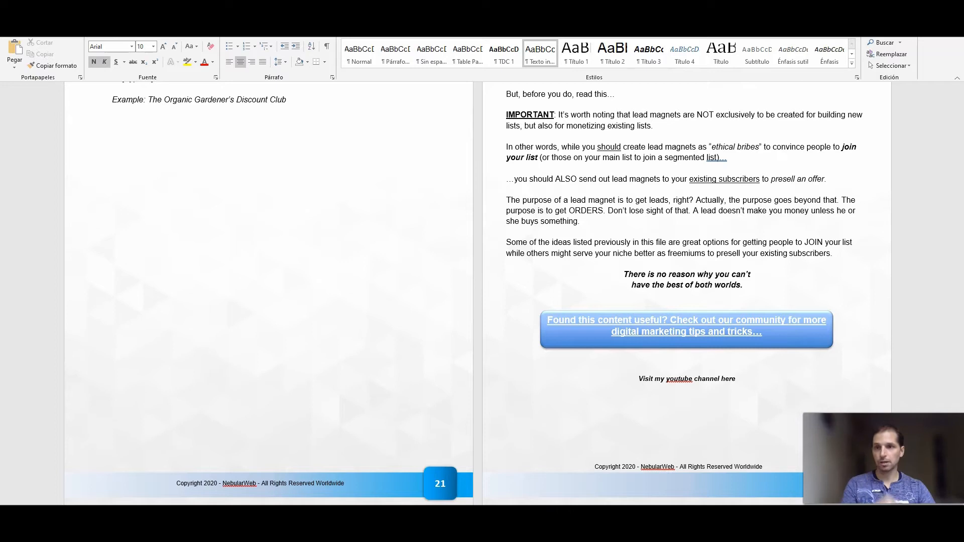
Export the document as a PDF named "The Ultimate List Of Lead Magnet Ideas (1).pdf"
key("alt+a")
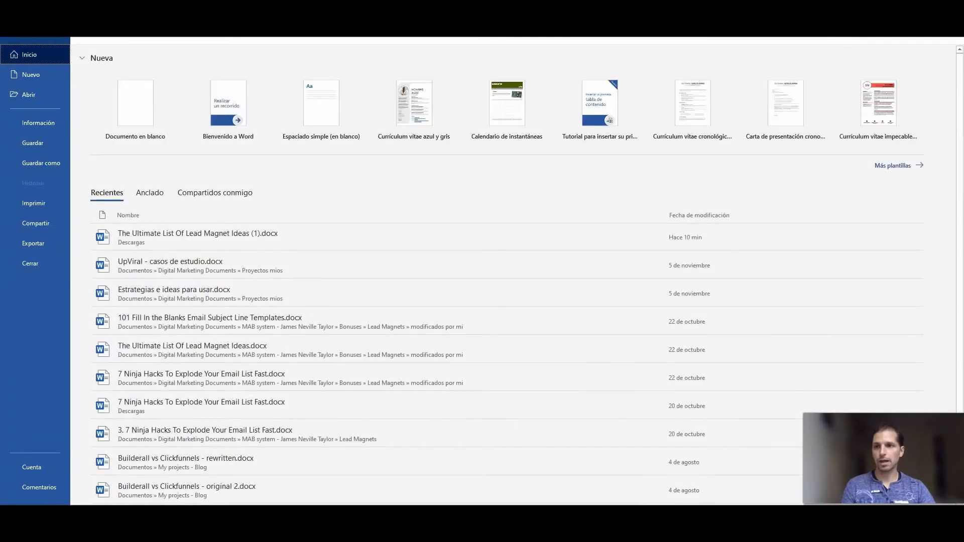
left_click(43, 243)
left_click(153, 74)
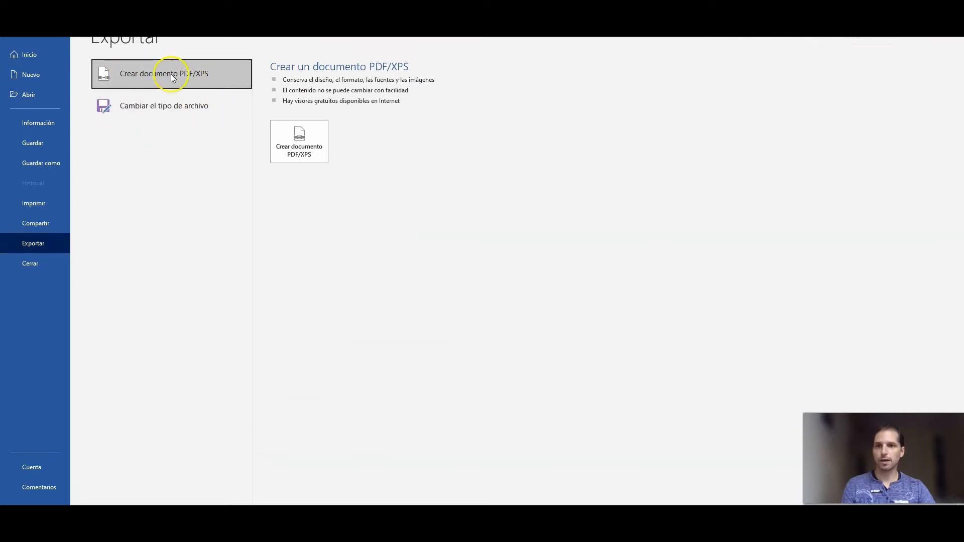
left_click(298, 144)
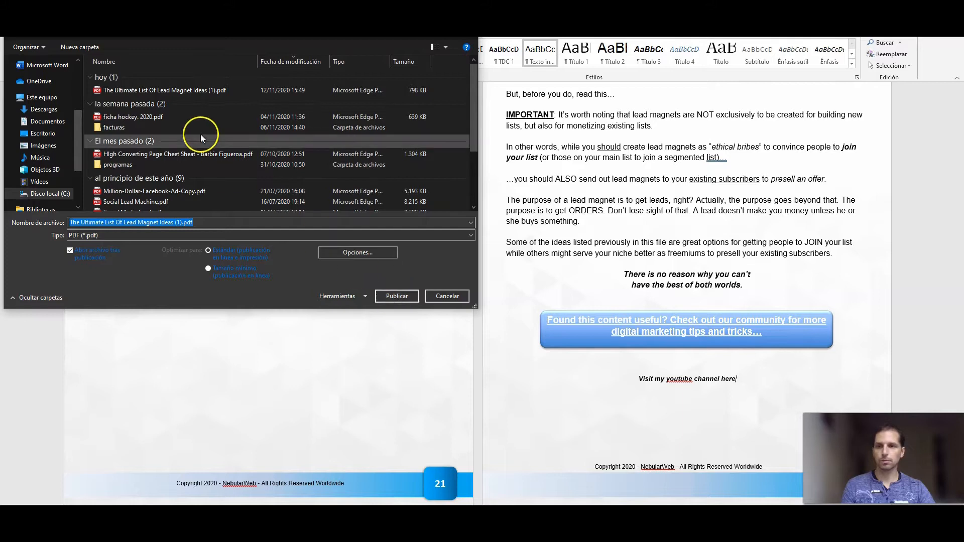
left_click(393, 297)
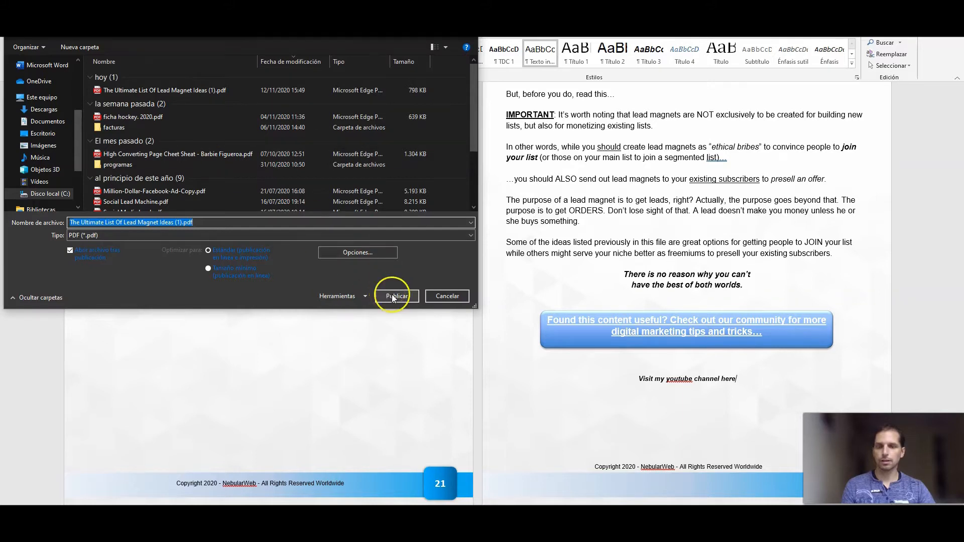
left_click(503, 267)
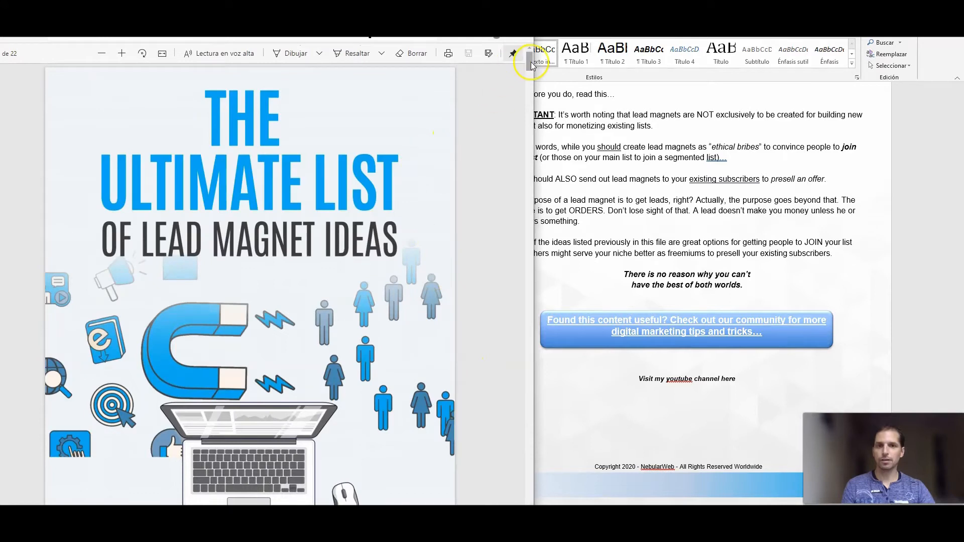
Check the added YouTube channel line on the last page of the exported PDF and return to the Word document
left_click_drag(529, 66, 478, 511)
left_click_drag(203, 395, 296, 397)
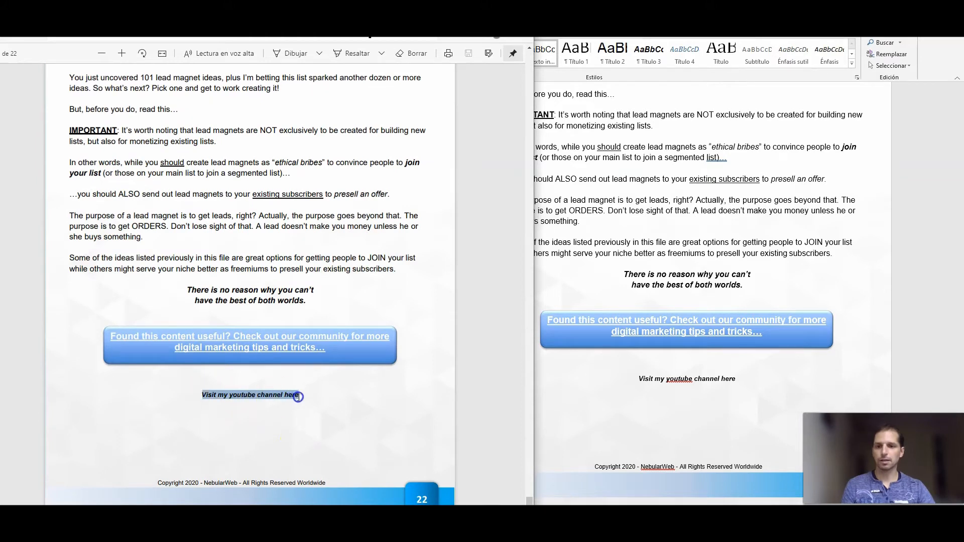
key("alt+Tab")
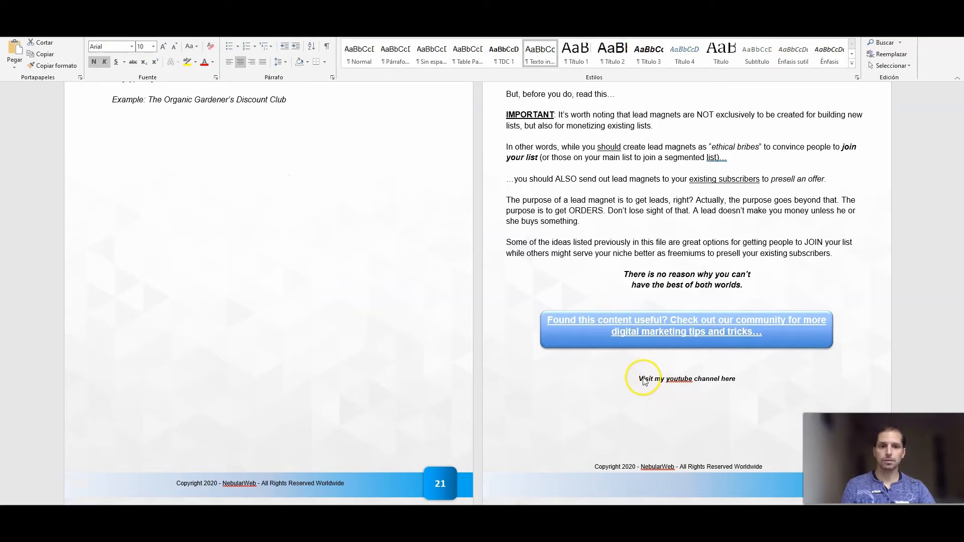
Open the hyperlink dialog for the word "here" in the YouTube channel line and dismiss it without adding a link
double_click(675, 380)
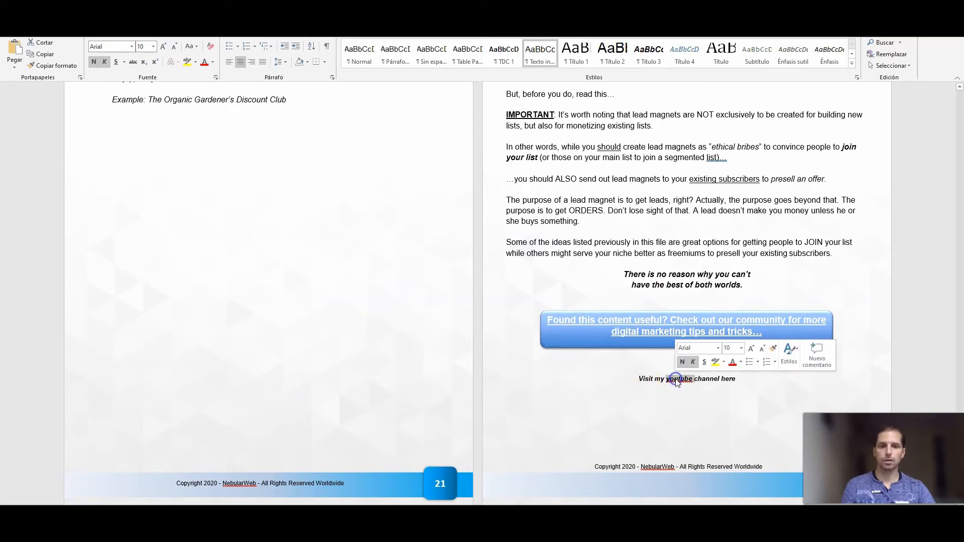
double_click(730, 380)
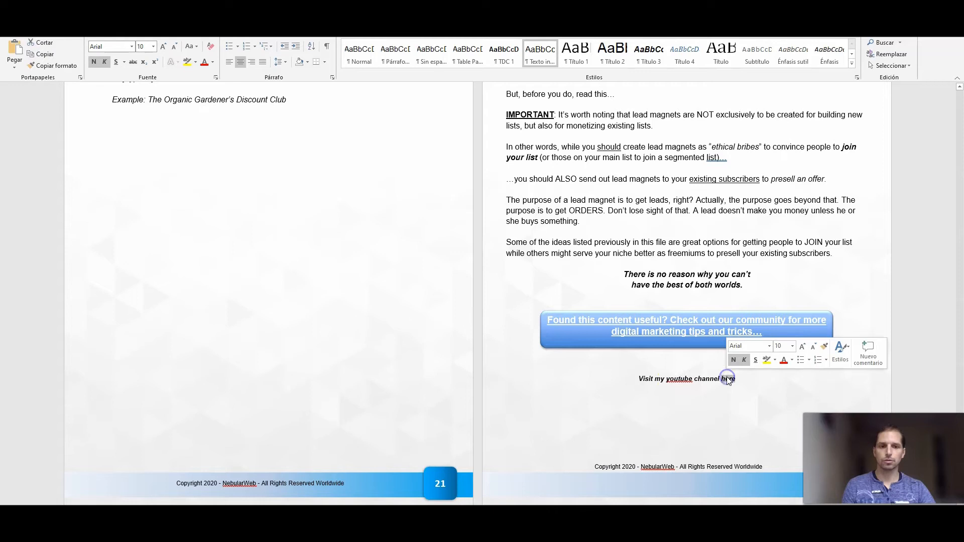
left_click(729, 381)
double_click(729, 380)
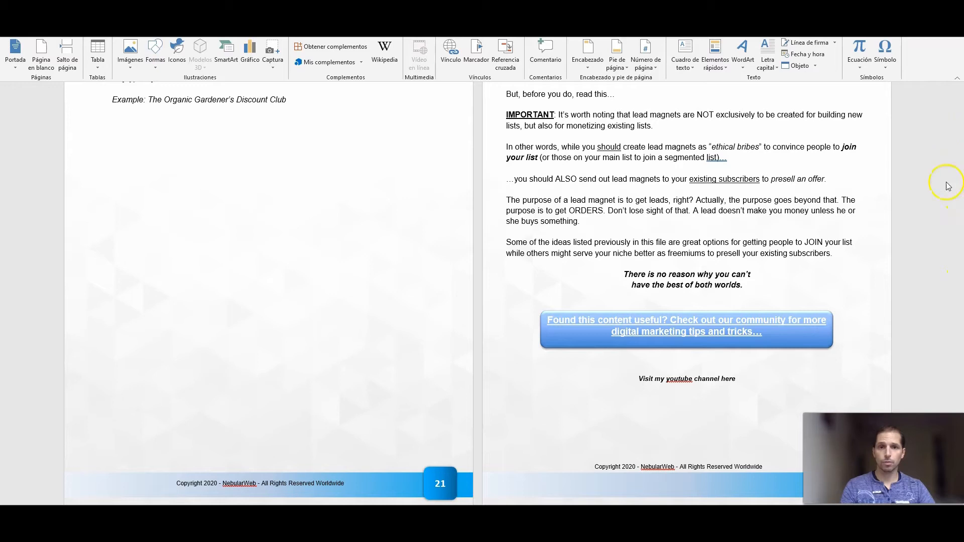
double_click(728, 379)
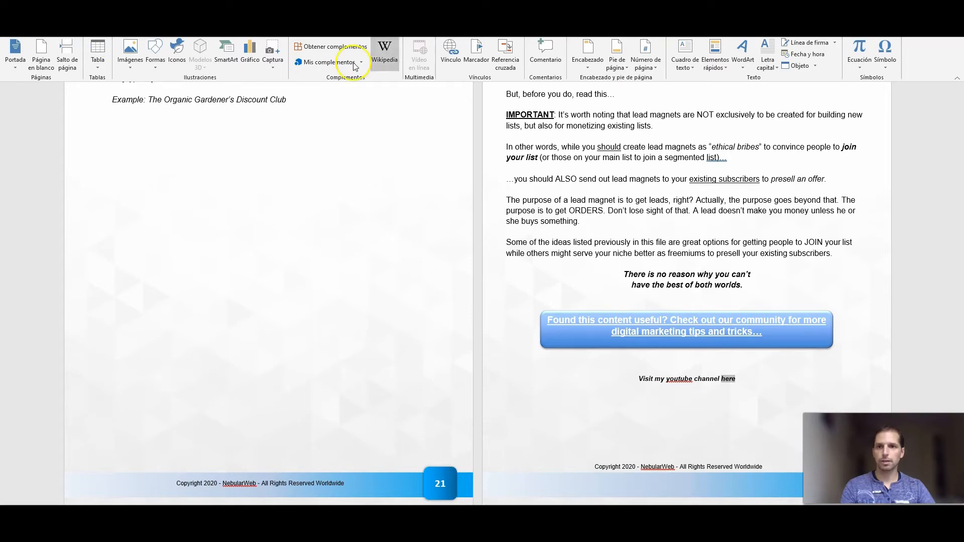
left_click(450, 47)
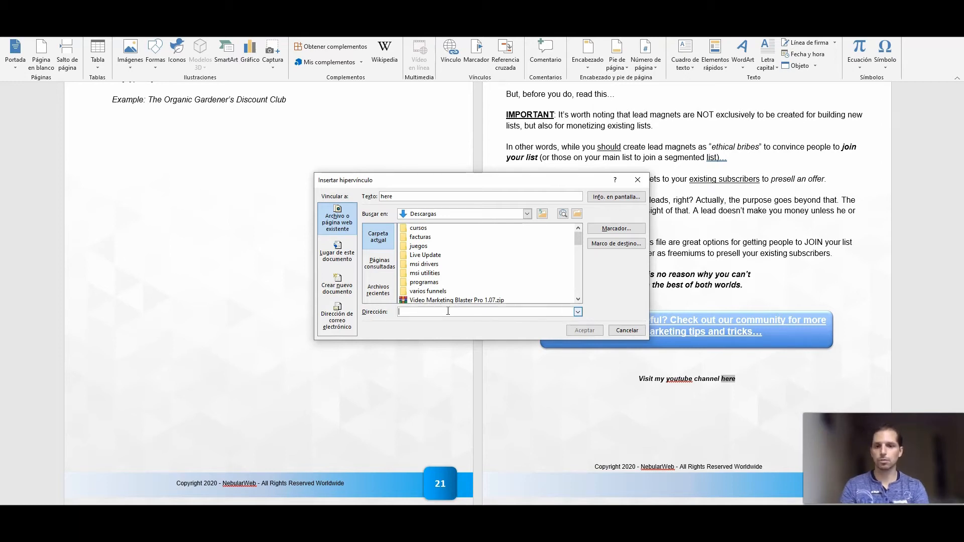
left_click(572, 331)
left_click(615, 334)
left_click(614, 335)
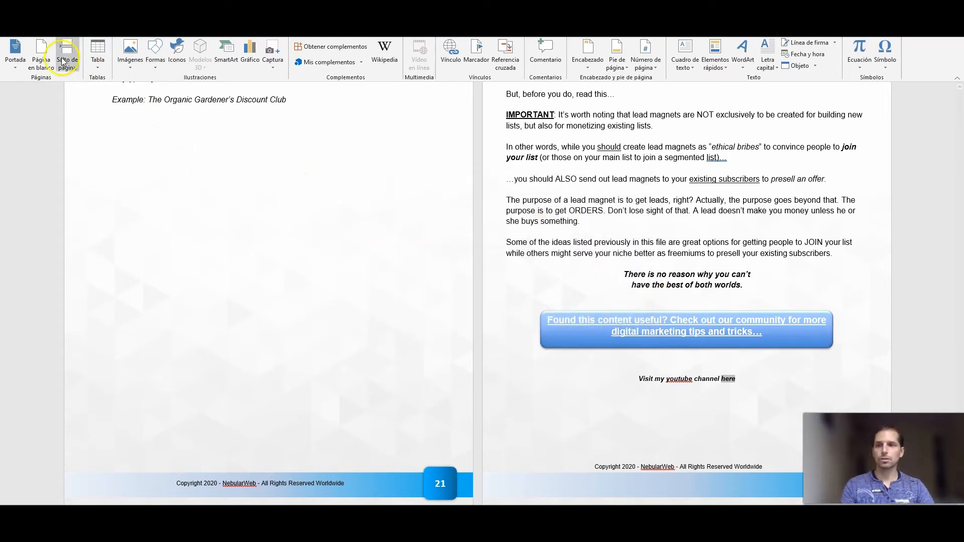
Open the PDF/XPS export options for the edited document
left_click(14, 28)
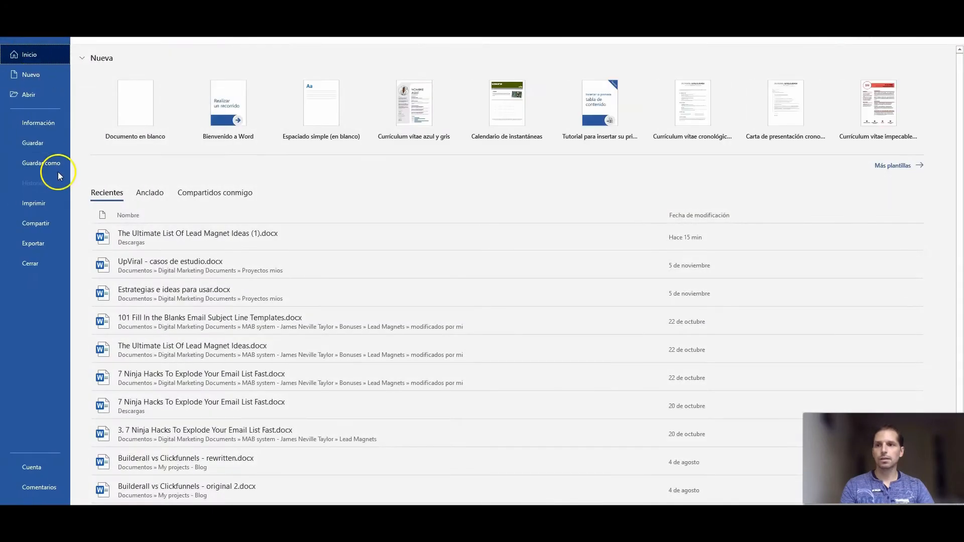
left_click(33, 244)
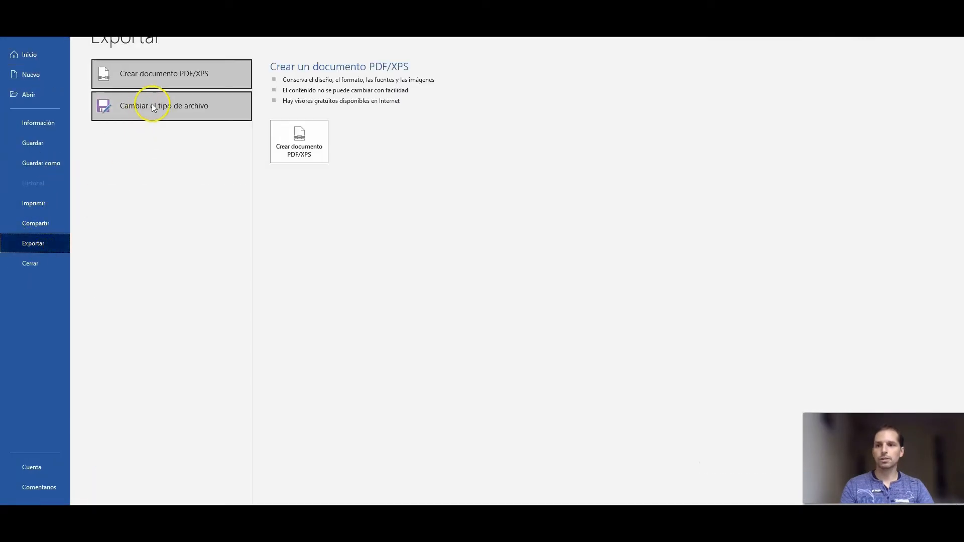